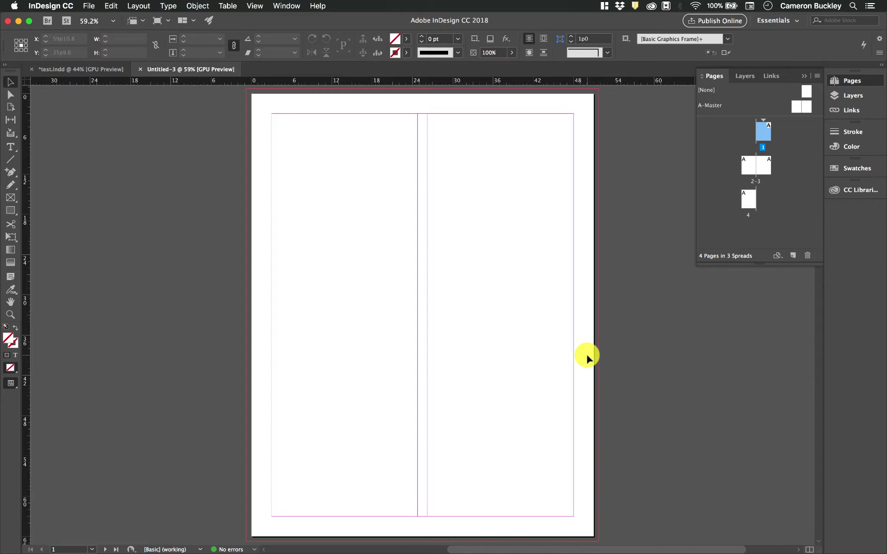
- Create a new master spread named B-pagenumbers from the A-Master options
{"action": "right_click", "coordinate": [779, 104]}
{"action": "left_click", "coordinate": [704, 159]}
{"action": "left_click", "coordinate": [428, 246]}
{"action": "type", "text": "pagenumbers"}
{"action": "left_click", "coordinate": [520, 234]}
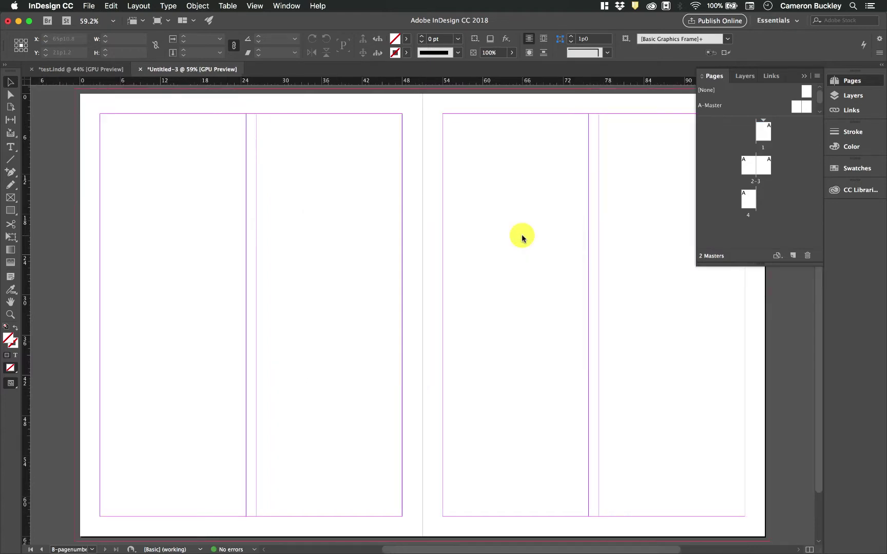
- Open the B-pagenumbers master spread for editing and look over its blank pages
{"action": "left_click", "coordinate": [744, 114]}
{"action": "double_click", "coordinate": [800, 109]}
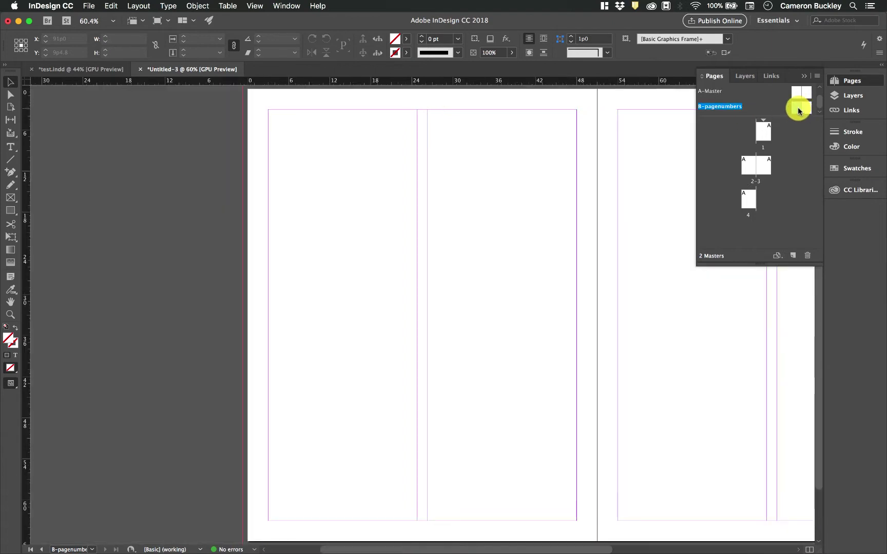
{"action": "scroll", "coordinate": [592, 217], "scroll_direction": "right", "scroll_amount": 3}
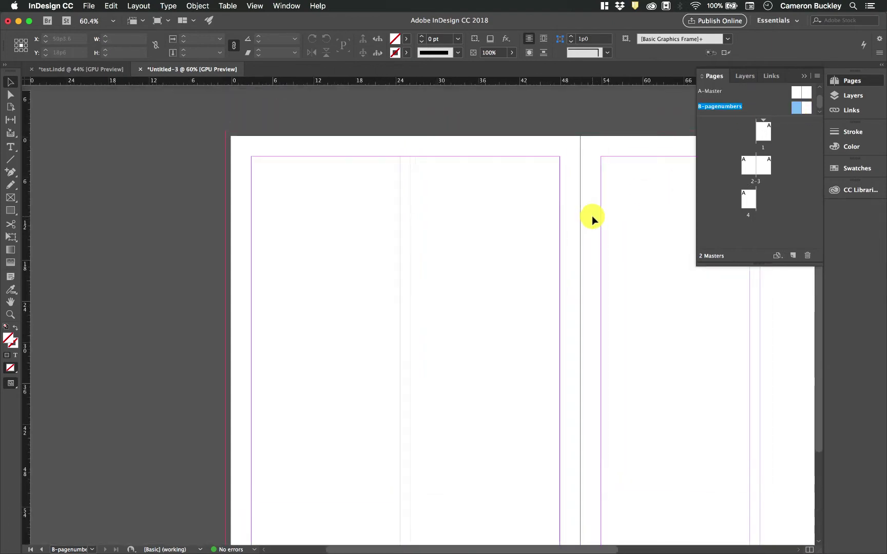
{"action": "scroll", "coordinate": [592, 217], "scroll_direction": "right", "scroll_amount": 5}
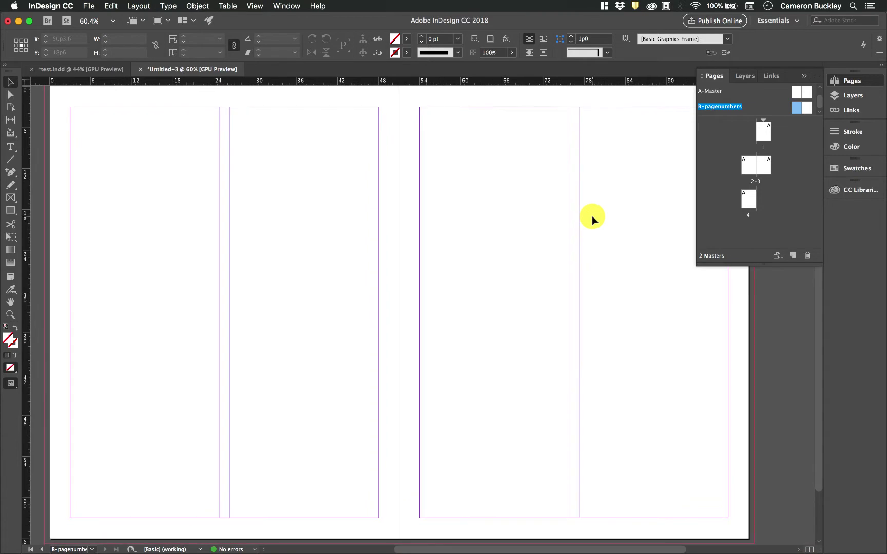
{"action": "scroll", "coordinate": [592, 216], "scroll_direction": "left", "scroll_amount": 1}
{"action": "scroll", "coordinate": [198, 360], "scroll_direction": "down", "scroll_amount": 1}
- Draw a text frame at the bottom of the left master page containing 'page 1'
{"action": "left_click", "coordinate": [12, 146]}
{"action": "left_click_drag", "start_coordinate": [226, 490], "coordinate": [281, 512]}
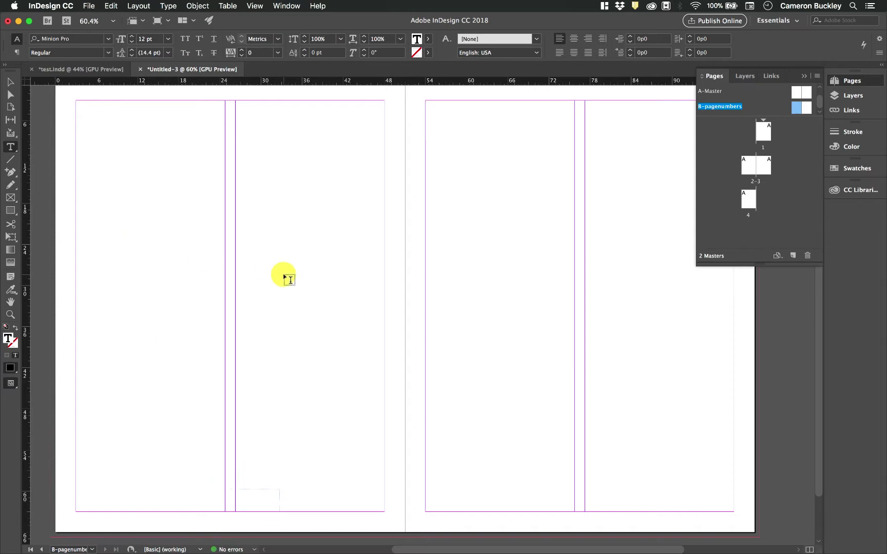
{"action": "type", "text": "page 1"}
- Set the 'page 1' footer to Arial at a larger size, centred in its frame
{"action": "left_click", "coordinate": [108, 38]}
{"action": "left_click", "coordinate": [195, 100]}
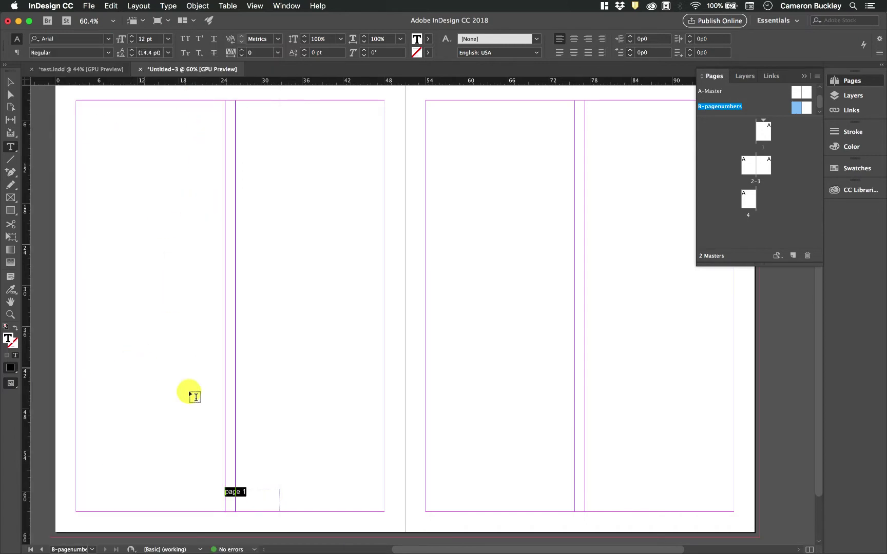
{"action": "left_click", "coordinate": [132, 36]}
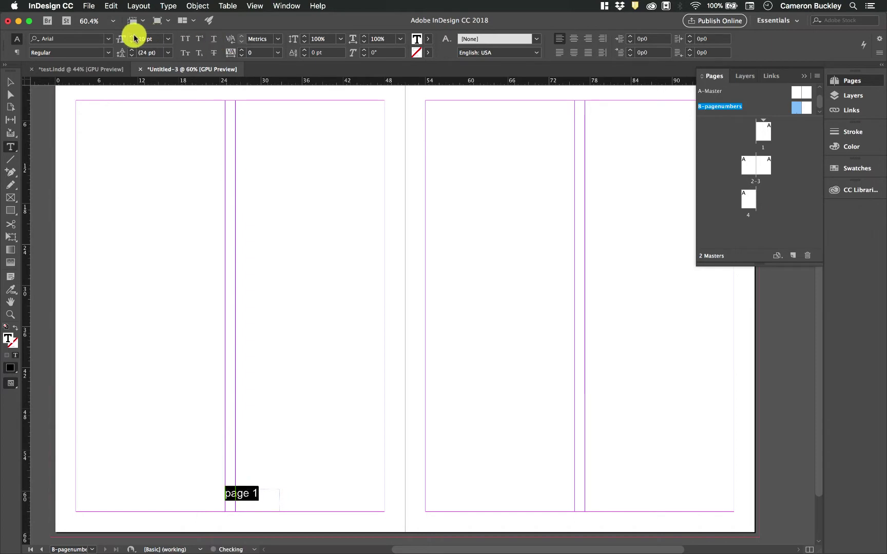
{"action": "left_click", "coordinate": [10, 80]}
{"action": "scroll", "coordinate": [215, 293], "scroll_direction": "down", "scroll_amount": 3}
{"action": "triple_click", "coordinate": [236, 441]}
{"action": "left_click", "coordinate": [579, 39]}
{"action": "left_click", "coordinate": [9, 81]}
- Place the 'page 1' footer bottom-left, and a pasted copy at the right page's bottom-right corner
{"action": "left_click_drag", "start_coordinate": [249, 443], "coordinate": [98, 468]}
{"action": "left_click", "coordinate": [143, 433]}
{"action": "left_click", "coordinate": [95, 464]}
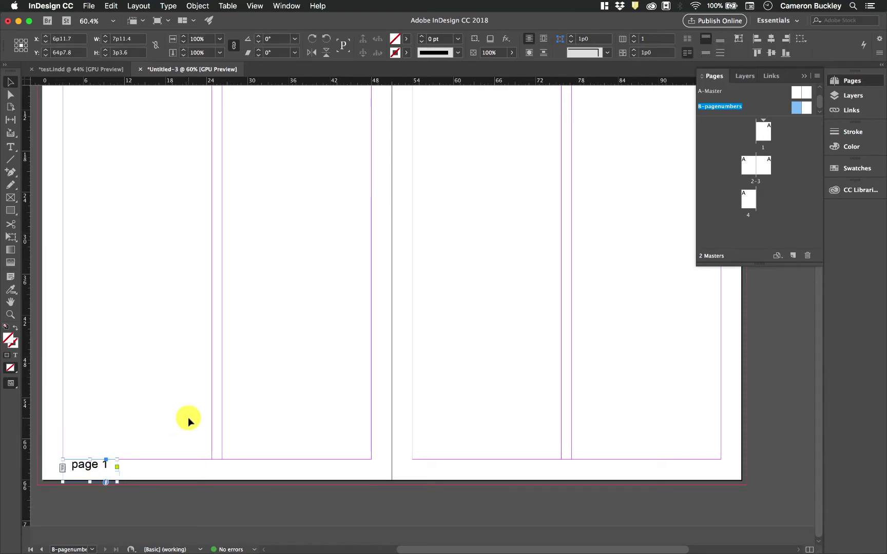
{"action": "key", "text": "super+c"}
{"action": "key", "text": "super+v"}
{"action": "left_click_drag", "start_coordinate": [423, 301], "coordinate": [699, 471]}
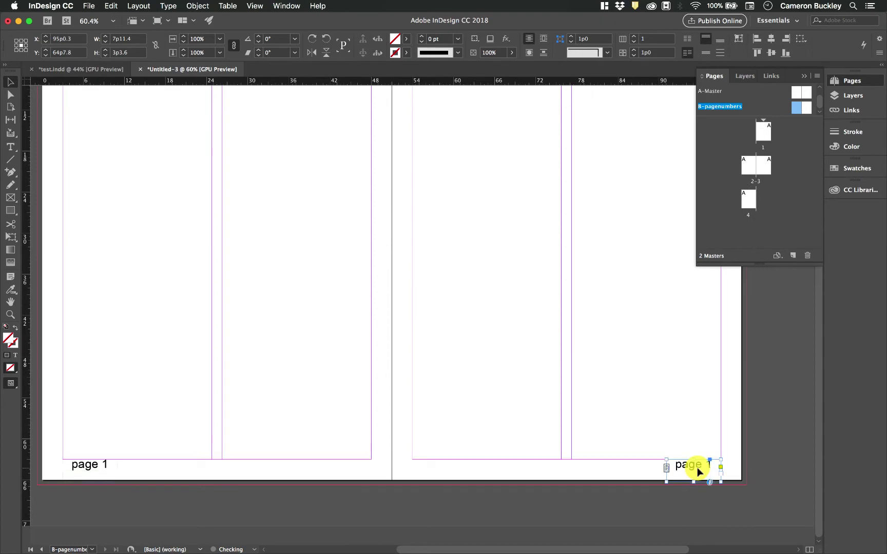
{"action": "left_click", "coordinate": [672, 413]}
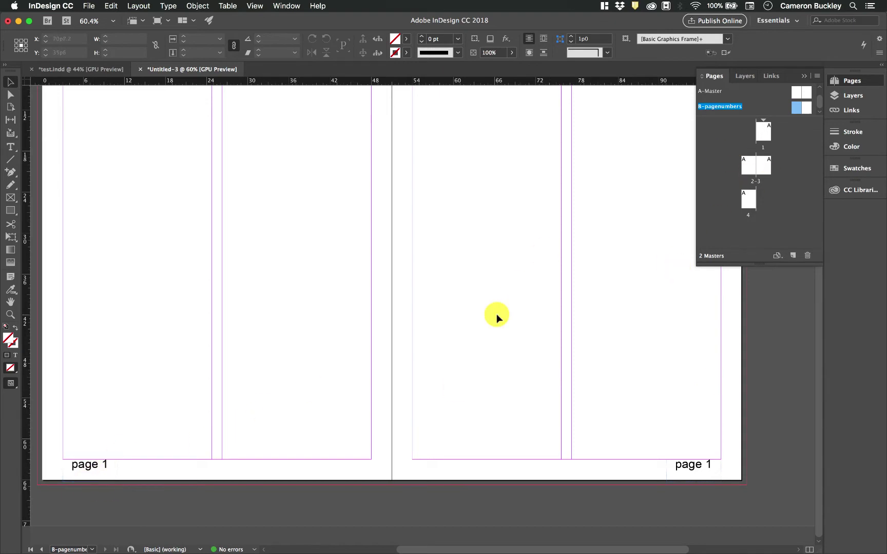
- Replace the 1 in the left footer with a Current Page Number marker
{"action": "double_click", "coordinate": [108, 466]}
{"action": "key", "text": "BackSpace"}
{"action": "key", "text": "BackSpace"}
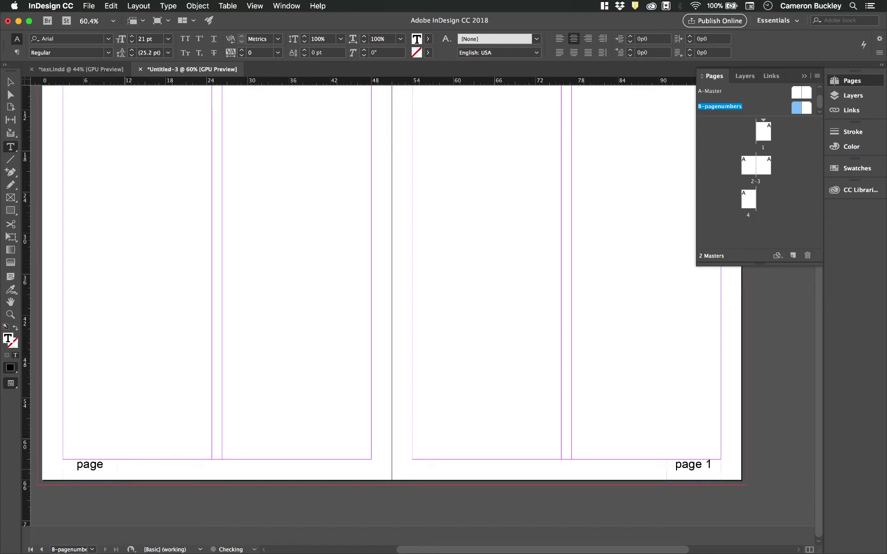
{"action": "left_click", "coordinate": [169, 6]}
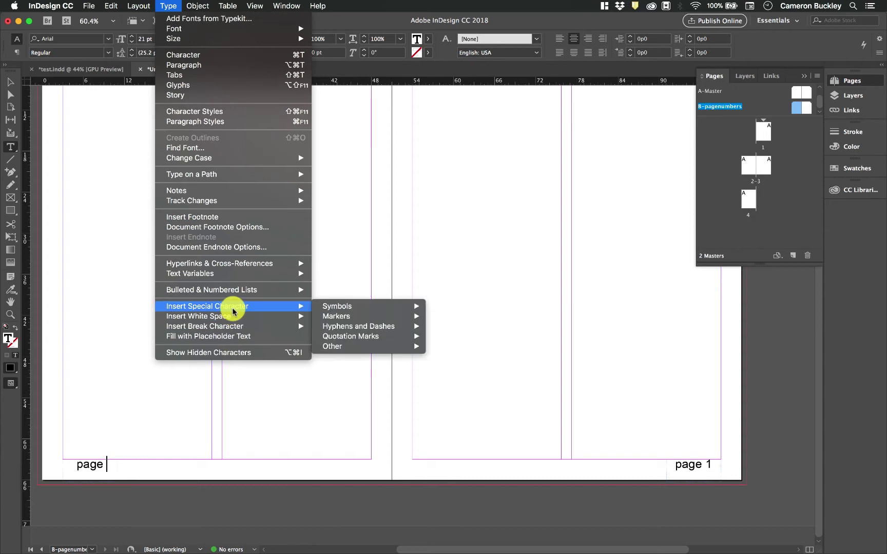
{"action": "mouse_move", "coordinate": [237, 307]}
{"action": "mouse_move", "coordinate": [347, 329]}
{"action": "mouse_move", "coordinate": [353, 351]}
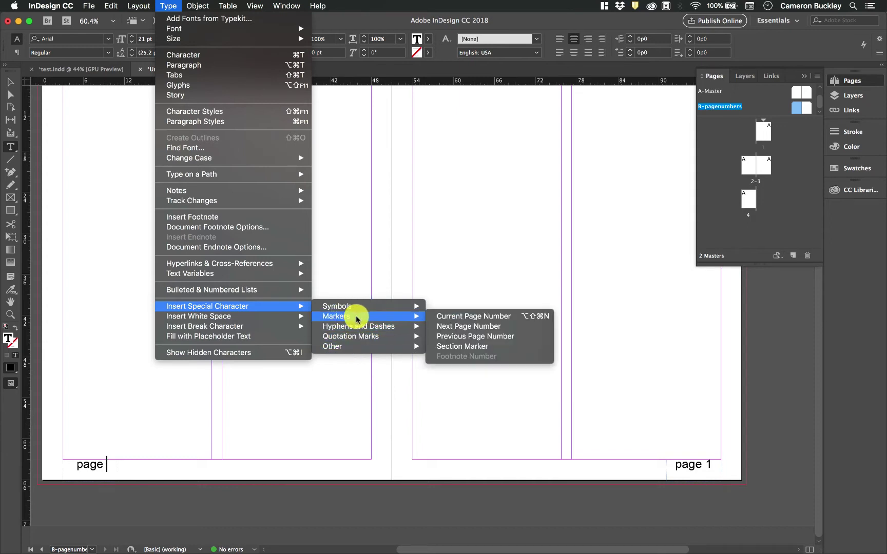
{"action": "left_click", "coordinate": [470, 316]}
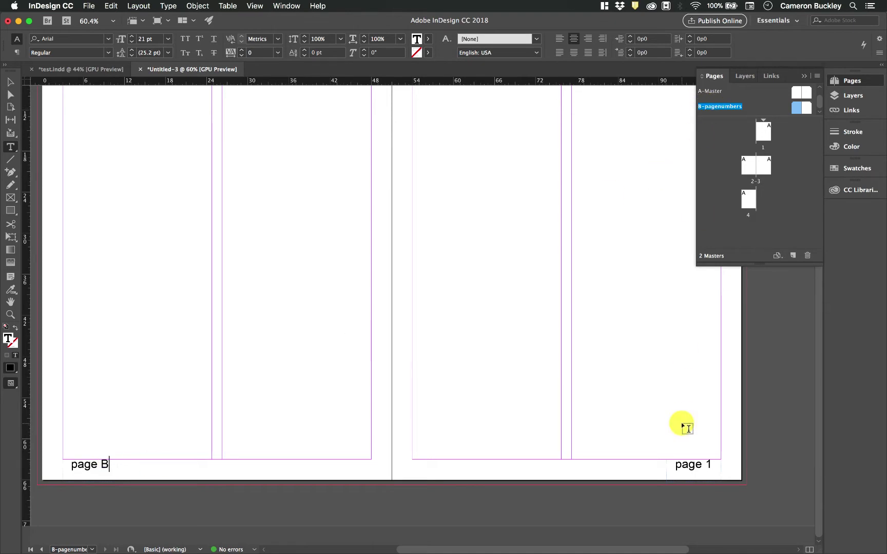
- Insert a Current Page Number marker in the right footer in place of its 1
{"action": "left_click", "coordinate": [167, 10]}
{"action": "mouse_move", "coordinate": [278, 307]}
{"action": "left_click", "coordinate": [450, 317]}
{"action": "left_click", "coordinate": [11, 82]}
{"action": "left_click", "coordinate": [182, 283]}
- Drag the B-pagenumbers master onto document pages 2 and 3
{"action": "double_click", "coordinate": [763, 131]}
{"action": "scroll", "coordinate": [610, 322], "scroll_direction": "up", "scroll_amount": 2}
{"action": "scroll", "coordinate": [610, 322], "scroll_direction": "down", "scroll_amount": 3}
{"action": "scroll", "coordinate": [611, 322], "scroll_direction": "down", "scroll_amount": 5}
{"action": "scroll", "coordinate": [610, 322], "scroll_direction": "down", "scroll_amount": 10}
{"action": "scroll", "coordinate": [610, 322], "scroll_direction": "up", "scroll_amount": 10}
{"action": "scroll", "coordinate": [610, 322], "scroll_direction": "up", "scroll_amount": 1}
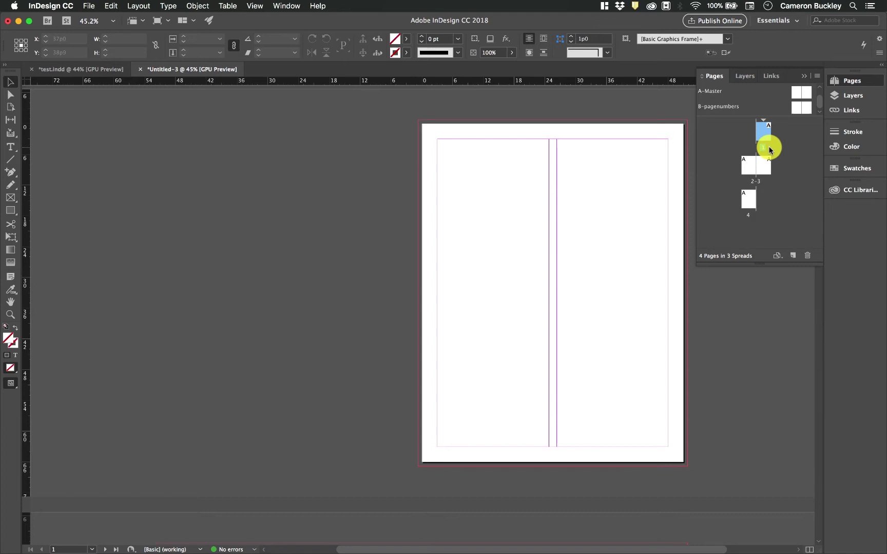
{"action": "scroll", "coordinate": [617, 246], "scroll_direction": "right", "scroll_amount": 1}
{"action": "scroll", "coordinate": [617, 244], "scroll_direction": "right", "scroll_amount": 1}
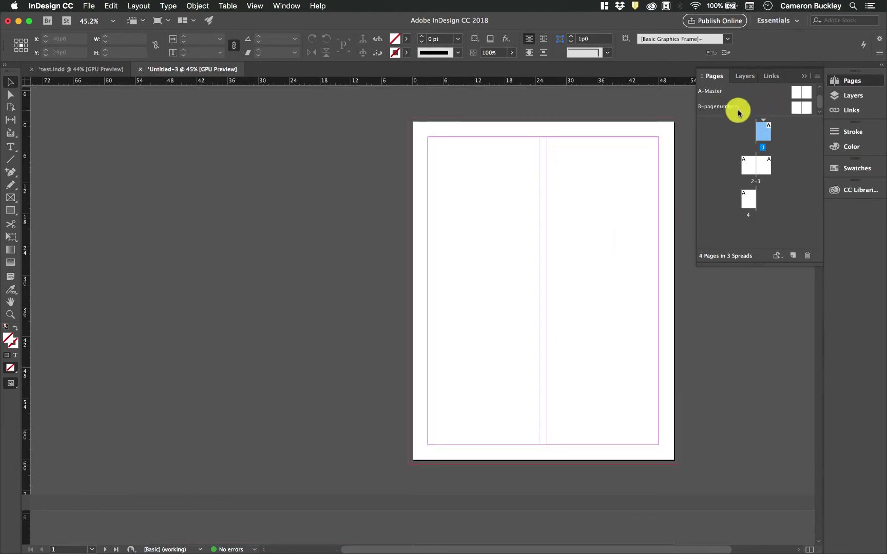
{"action": "left_click", "coordinate": [795, 109]}
{"action": "left_click_drag", "start_coordinate": [795, 106], "coordinate": [746, 164]}
{"action": "left_click_drag", "start_coordinate": [800, 108], "coordinate": [769, 168]}
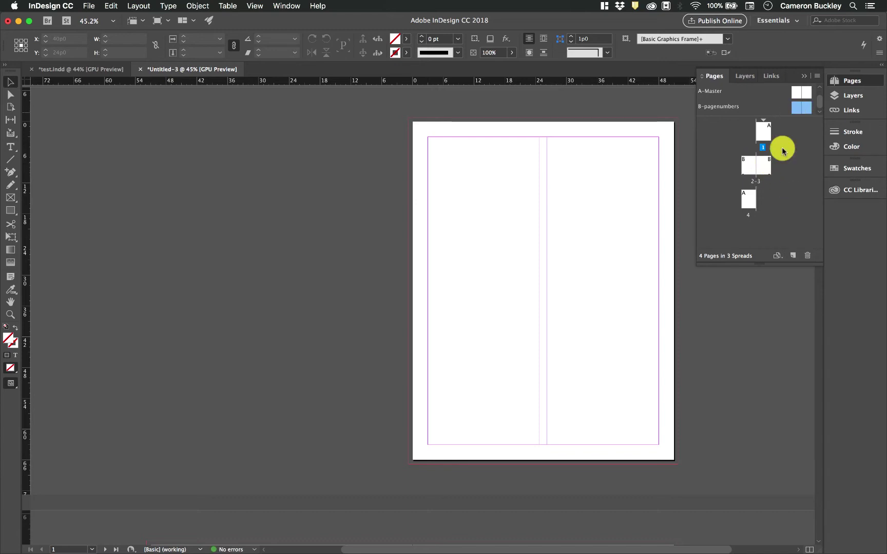
- Apply B-pagenumbers to the whole 2–3 spread through Apply Master to Pages
{"action": "left_click", "coordinate": [747, 171]}
{"action": "left_click", "coordinate": [762, 168], "text": "shift"}
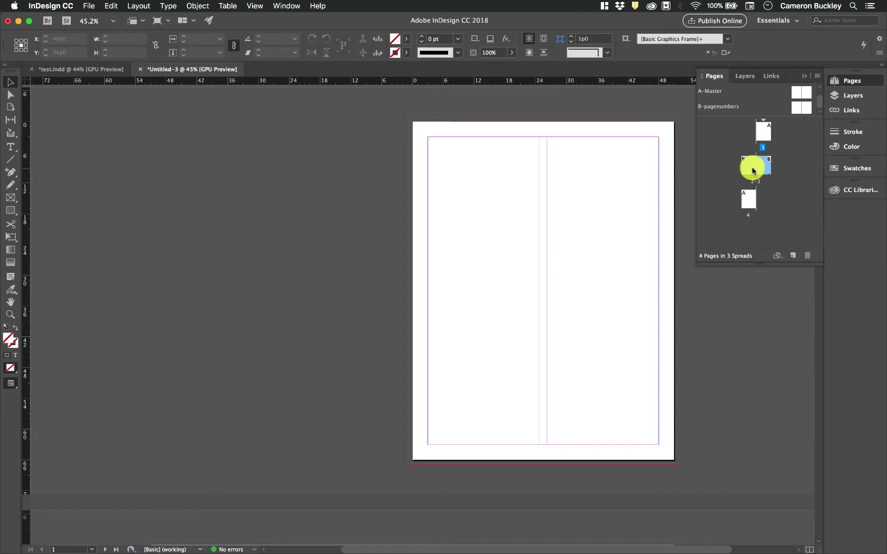
{"action": "right_click", "coordinate": [753, 169]}
{"action": "left_click", "coordinate": [675, 244]}
{"action": "left_click", "coordinate": [431, 273]}
{"action": "left_click", "coordinate": [429, 305]}
{"action": "left_click", "coordinate": [508, 275]}
{"action": "scroll", "coordinate": [531, 283], "scroll_direction": "down", "scroll_amount": 10}
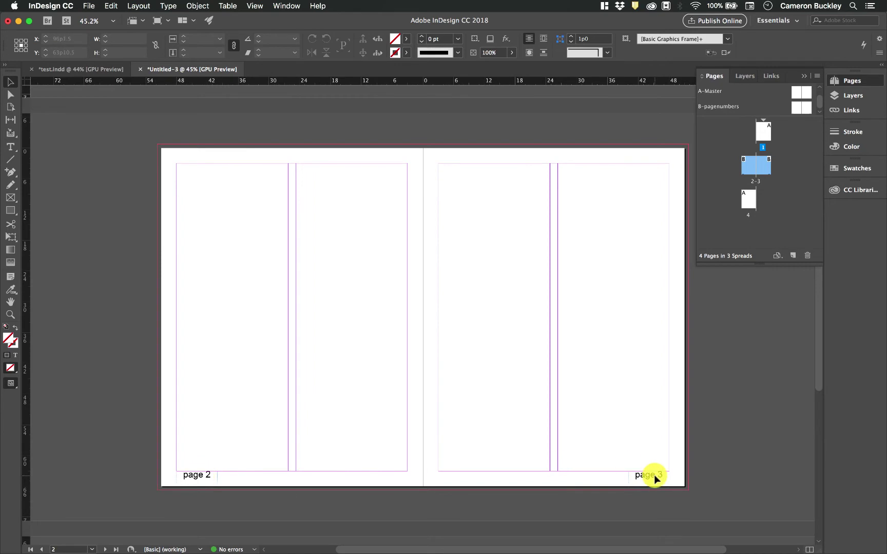
{"action": "scroll", "coordinate": [587, 347], "scroll_direction": "up", "scroll_amount": 6}
{"action": "scroll", "coordinate": [531, 322], "scroll_direction": "down", "scroll_amount": 15}
{"action": "scroll", "coordinate": [504, 357], "scroll_direction": "up", "scroll_amount": 6}
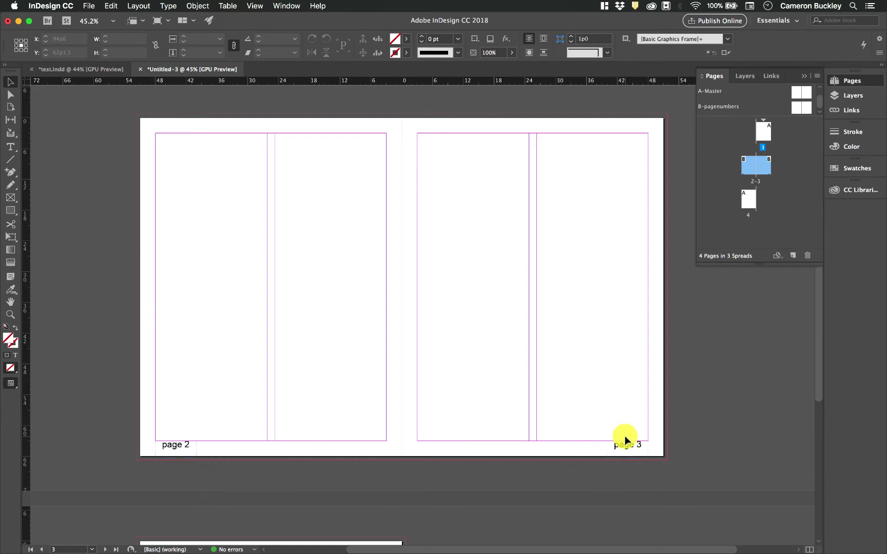
{"action": "scroll", "coordinate": [525, 432], "scroll_direction": "up", "scroll_amount": 2}
{"action": "scroll", "coordinate": [326, 338], "scroll_direction": "up", "scroll_amount": 8}
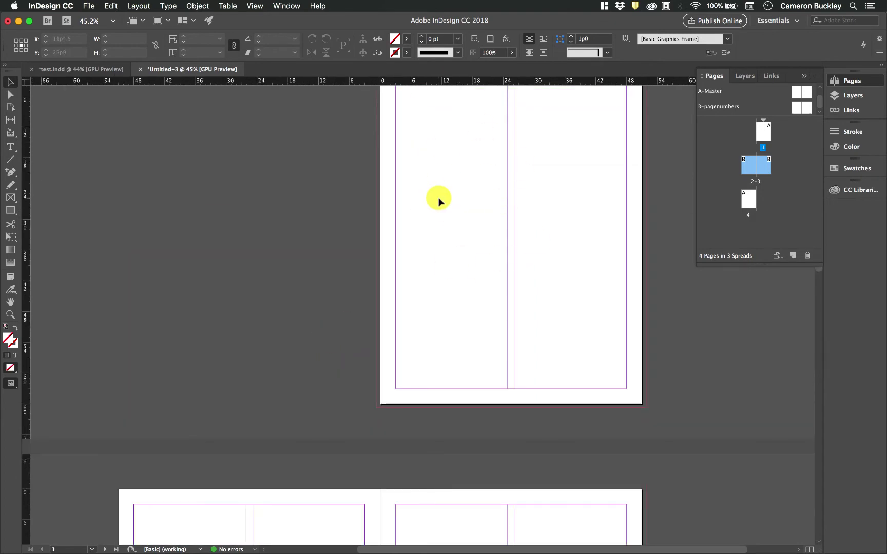
{"action": "scroll", "coordinate": [439, 200], "scroll_direction": "down", "scroll_amount": 10}
{"action": "left_click", "coordinate": [441, 305]}
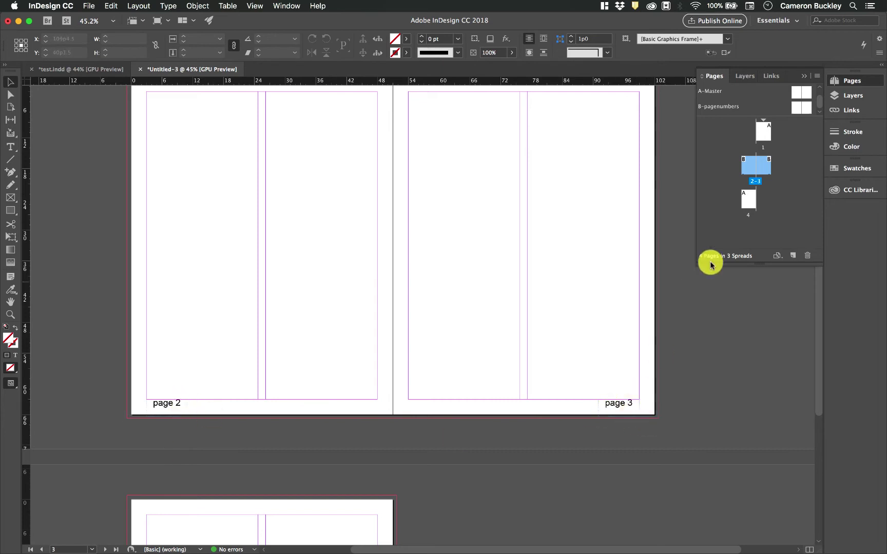
- Turn off Allow Document Pages to Shuffle and Allow Selected Spread to Shuffle for spread 2–3
{"action": "left_click", "coordinate": [760, 173]}
{"action": "right_click", "coordinate": [754, 168]}
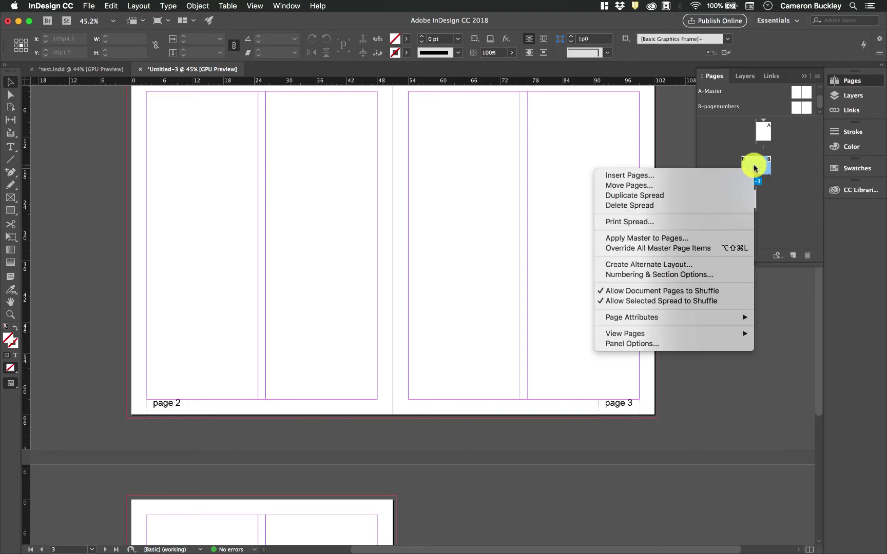
{"action": "left_click", "coordinate": [676, 295]}
{"action": "right_click", "coordinate": [751, 171]}
{"action": "left_click", "coordinate": [683, 304]}
{"action": "right_click", "coordinate": [749, 168]}
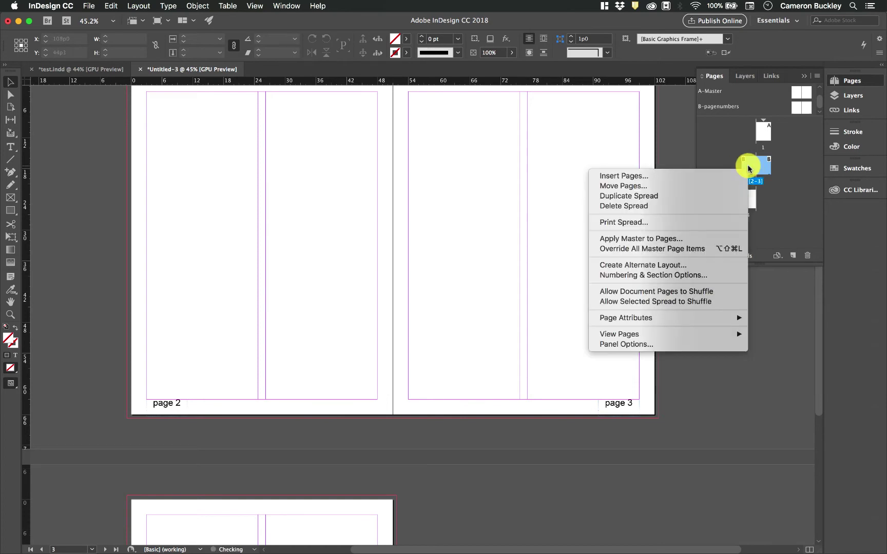
- Start a new section on the spread with page numbering at 1, accepting the duplicate-number warning
{"action": "left_click", "coordinate": [665, 275]}
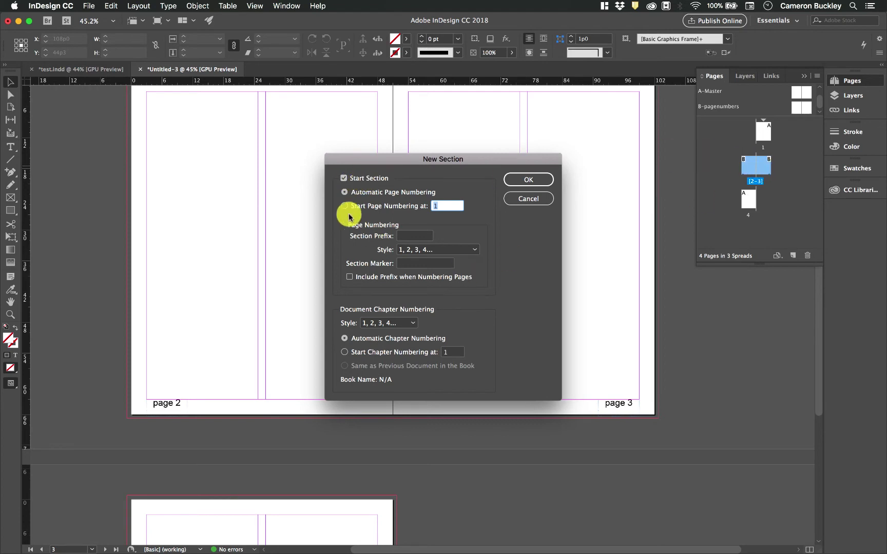
{"action": "left_click", "coordinate": [434, 206]}
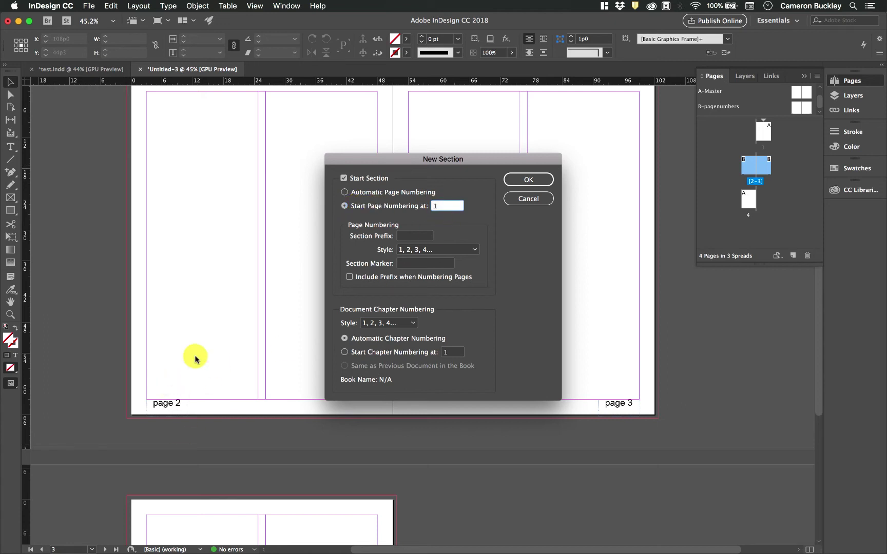
{"action": "left_click", "coordinate": [534, 179]}
{"action": "left_click", "coordinate": [537, 322]}
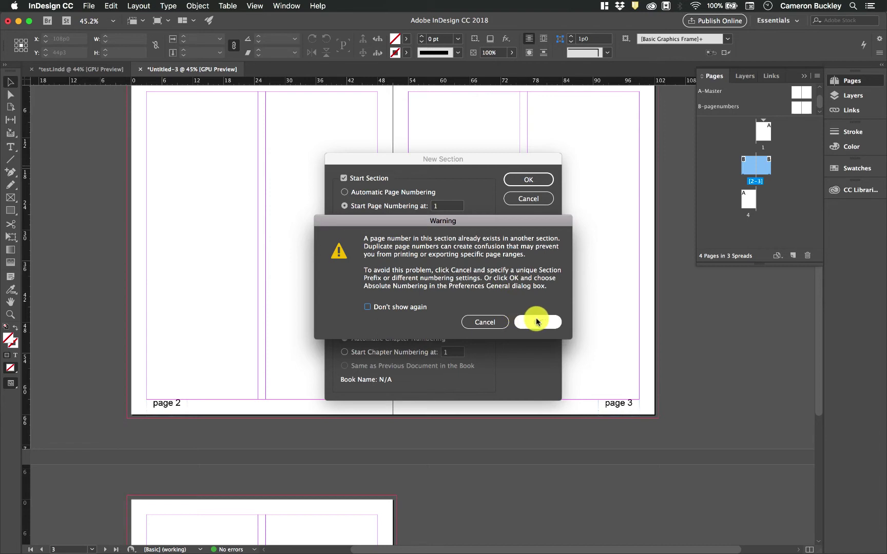
- Give page 1 automatic section numbering in the I, II, III, IV... roman numeral style
{"action": "scroll", "coordinate": [575, 268], "scroll_direction": "up", "scroll_amount": 5}
{"action": "scroll", "coordinate": [575, 268], "scroll_direction": "down", "scroll_amount": 5}
{"action": "scroll", "coordinate": [664, 349], "scroll_direction": "down", "scroll_amount": 8}
{"action": "scroll", "coordinate": [484, 390], "scroll_direction": "up", "scroll_amount": 8}
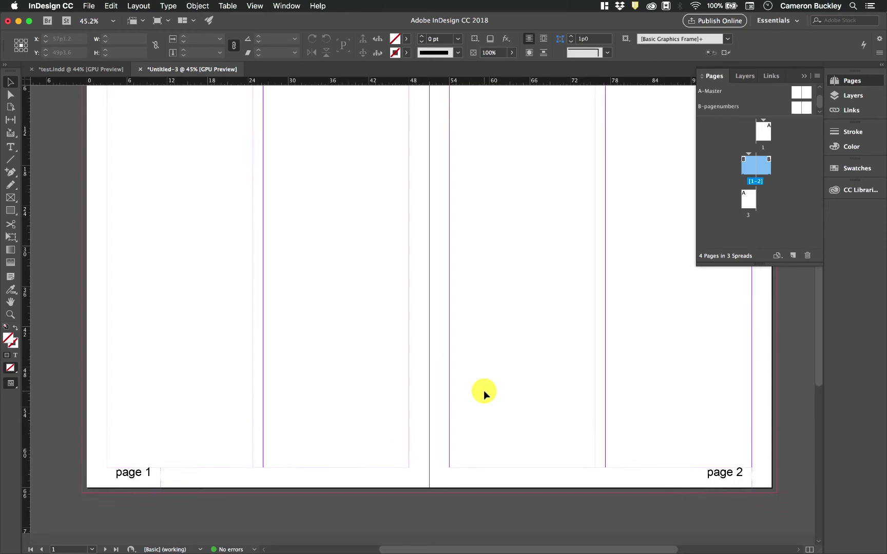
{"action": "scroll", "coordinate": [493, 394], "scroll_direction": "down", "scroll_amount": 1}
{"action": "left_click", "coordinate": [766, 134]}
{"action": "right_click", "coordinate": [766, 135]}
{"action": "left_click", "coordinate": [701, 240]}
{"action": "left_click", "coordinate": [344, 206]}
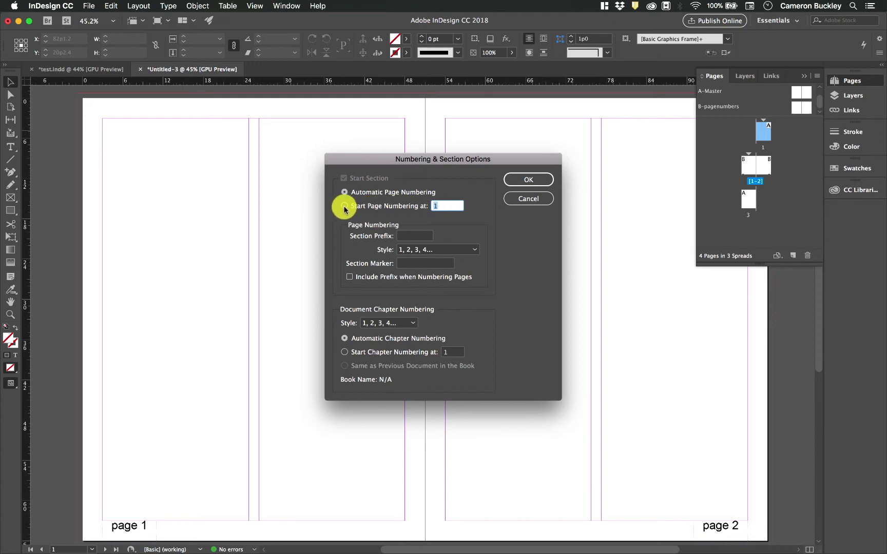
{"action": "left_click", "coordinate": [347, 198]}
{"action": "left_click", "coordinate": [409, 248]}
{"action": "left_click", "coordinate": [425, 315]}
{"action": "left_click", "coordinate": [525, 179]}
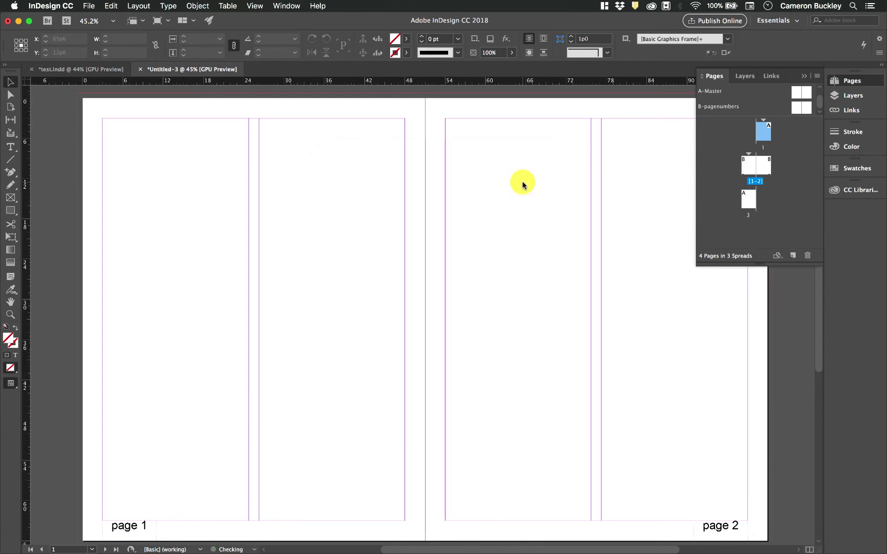
{"action": "left_click", "coordinate": [747, 196]}
- Number the last page in roman numerals I, II, III, IV... and add a B-pagenumbers page after the spread
{"action": "right_click", "coordinate": [746, 210]}
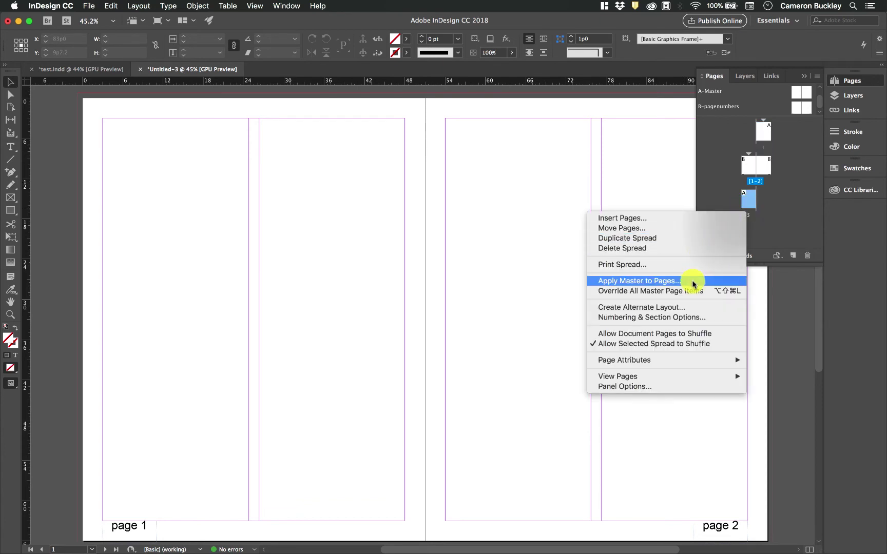
{"action": "left_click", "coordinate": [688, 318]}
{"action": "left_click", "coordinate": [413, 250]}
{"action": "key", "text": "Escape"}
{"action": "left_click", "coordinate": [528, 179]}
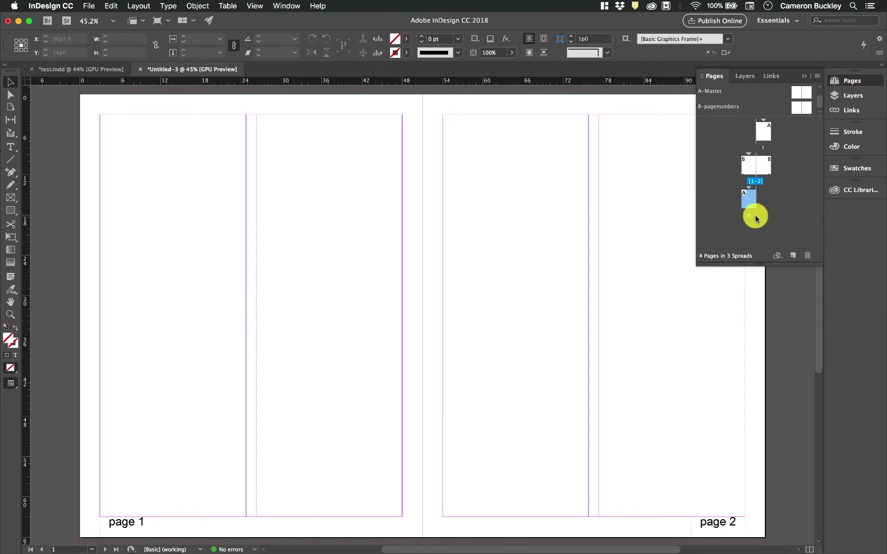
{"action": "mouse_move", "coordinate": [765, 152]}
{"action": "left_mouse_down"}
{"action": "mouse_move", "coordinate": [765, 129]}
{"action": "mouse_move", "coordinate": [753, 162]}
{"action": "mouse_move", "coordinate": [763, 164]}
{"action": "left_mouse_up"}
{"action": "left_click", "coordinate": [793, 256]}
- Return to the B-pagenumbers master and place the cursor in the left 'page B' footer
{"action": "scroll", "coordinate": [668, 308], "scroll_direction": "down", "scroll_amount": 3}
{"action": "scroll", "coordinate": [665, 305], "scroll_direction": "down", "scroll_amount": 10}
{"action": "scroll", "coordinate": [514, 319], "scroll_direction": "left", "scroll_amount": 4}
{"action": "scroll", "coordinate": [303, 359], "scroll_direction": "up", "scroll_amount": 4}
{"action": "scroll", "coordinate": [765, 177], "scroll_direction": "down", "scroll_amount": 1}
{"action": "scroll", "coordinate": [626, 333], "scroll_direction": "up", "scroll_amount": 10}
{"action": "scroll", "coordinate": [627, 335], "scroll_direction": "up", "scroll_amount": 10}
{"action": "scroll", "coordinate": [627, 335], "scroll_direction": "left", "scroll_amount": 3}
{"action": "double_click", "coordinate": [798, 108]}
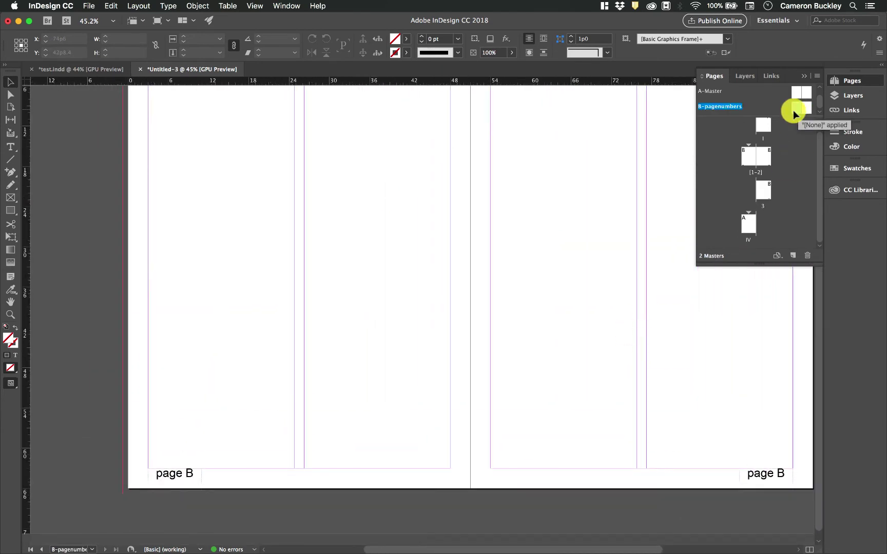
{"action": "double_click", "coordinate": [190, 472]}
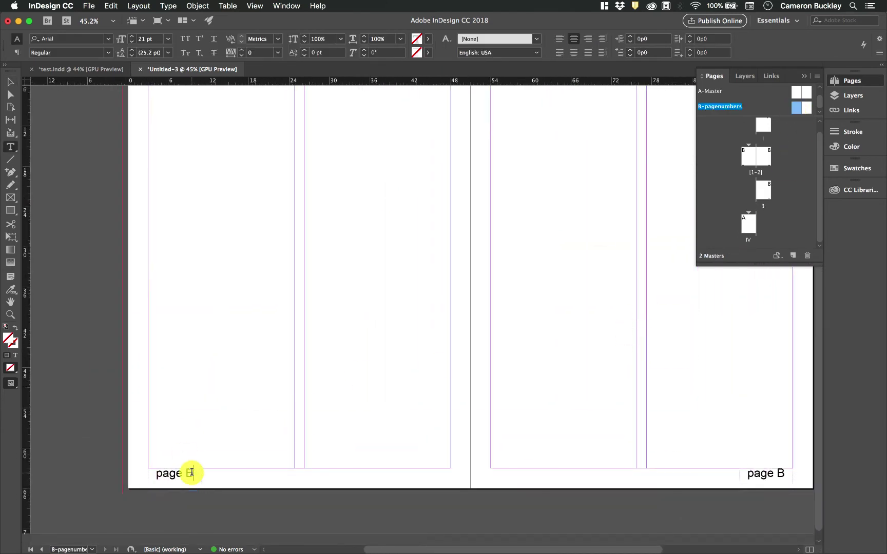
- Put the cursor before 'page B' in the left footer and browse the Symbols and White Space special characters
{"action": "left_click", "coordinate": [157, 479]}
{"action": "left_click", "coordinate": [173, 10]}
{"action": "mouse_move", "coordinate": [231, 307]}
{"action": "mouse_move", "coordinate": [331, 310]}
{"action": "left_click", "coordinate": [481, 315]}
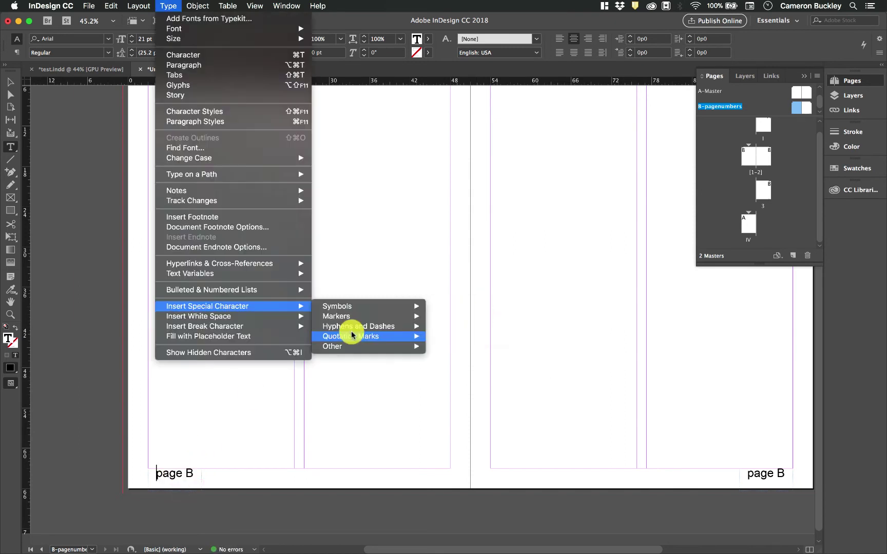
{"action": "mouse_move", "coordinate": [353, 330]}
{"action": "mouse_move", "coordinate": [268, 320]}
{"action": "mouse_move", "coordinate": [243, 308]}
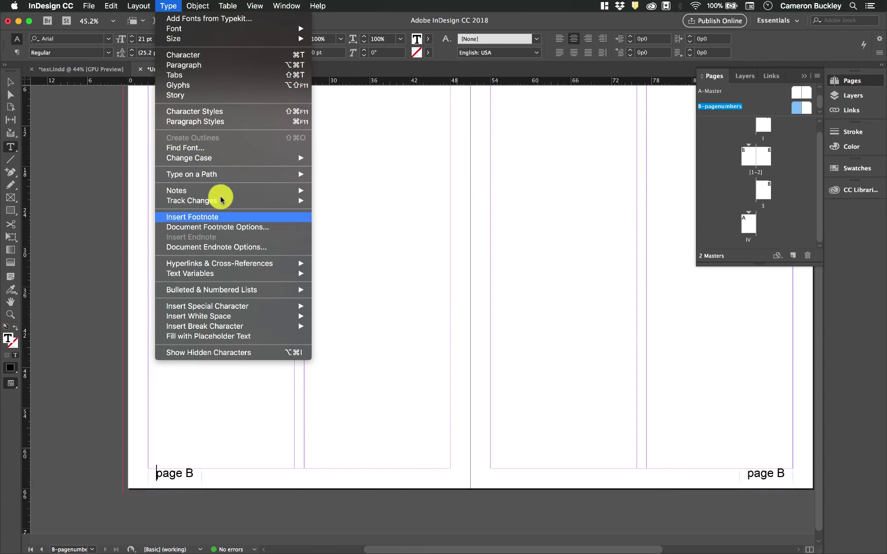
- Open the Glyphs panel, enlarge it, keep the Regular style and zoom the glyph previews in twice
{"action": "left_click", "coordinate": [185, 88]}
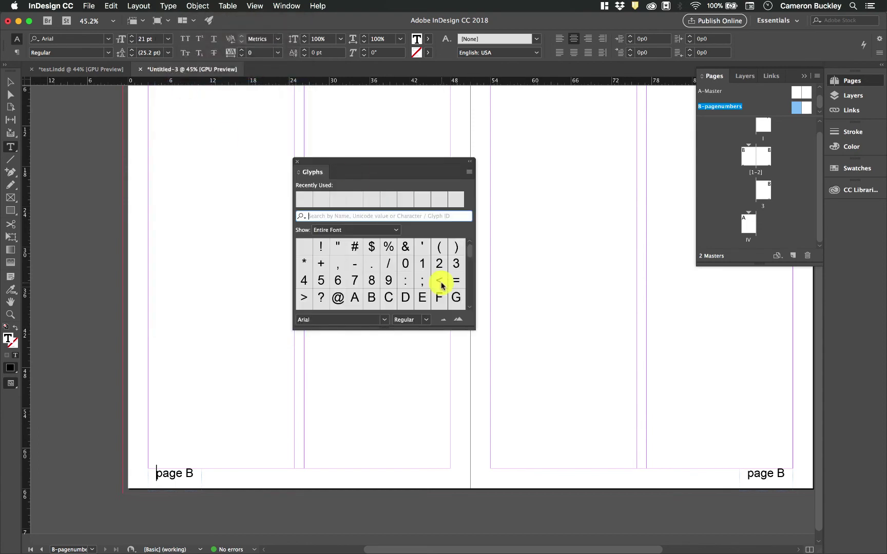
{"action": "left_click_drag", "start_coordinate": [471, 328], "coordinate": [698, 517]}
{"action": "left_click", "coordinate": [652, 507]}
{"action": "left_click", "coordinate": [571, 462]}
{"action": "left_click", "coordinate": [685, 506]}
{"action": "left_click", "coordinate": [685, 506]}
- Keep Arial as the glyph font and scroll through its character set
{"action": "left_click", "coordinate": [496, 506]}
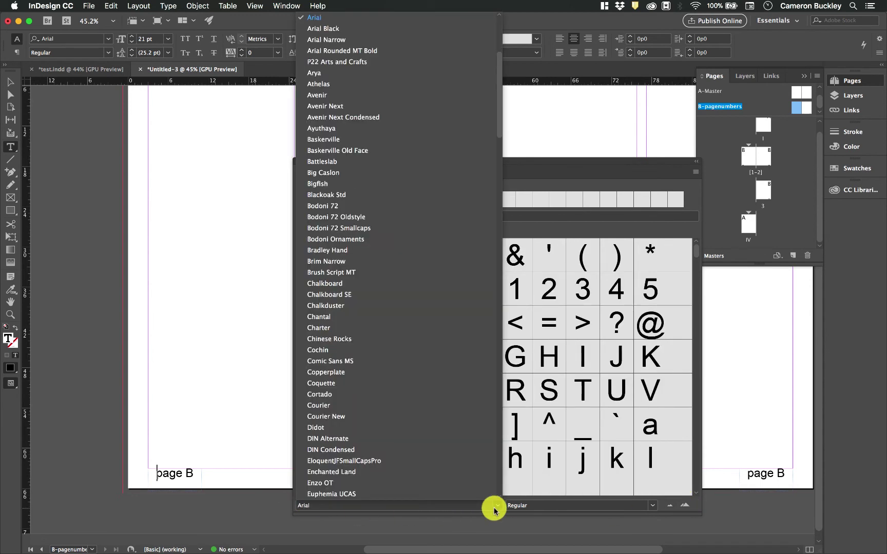
{"action": "scroll", "coordinate": [404, 213], "scroll_direction": "up", "scroll_amount": 5}
{"action": "left_click", "coordinate": [496, 506]}
{"action": "scroll", "coordinate": [546, 322], "scroll_direction": "down", "scroll_amount": 15}
{"action": "scroll", "coordinate": [545, 322], "scroll_direction": "down", "scroll_amount": 20}
{"action": "scroll", "coordinate": [545, 322], "scroll_direction": "down", "scroll_amount": 20}
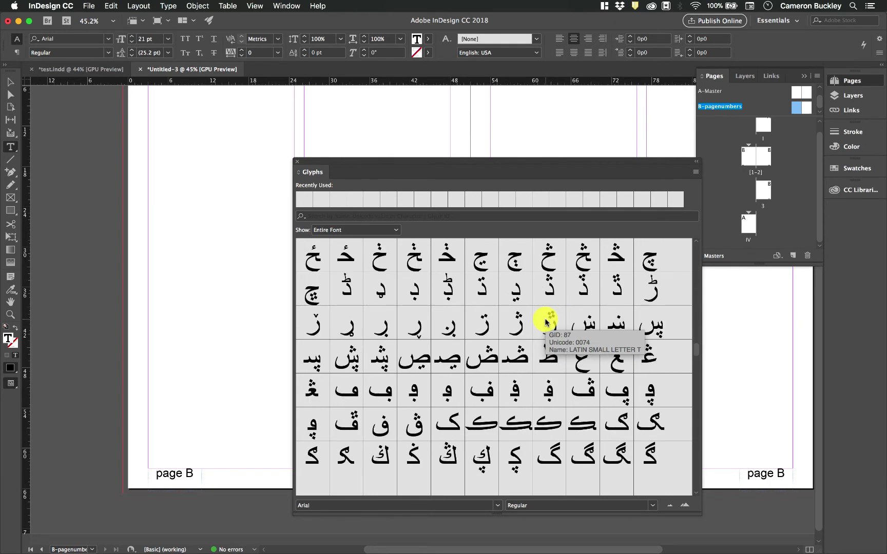
{"action": "scroll", "coordinate": [547, 322], "scroll_direction": "down", "scroll_amount": 20}
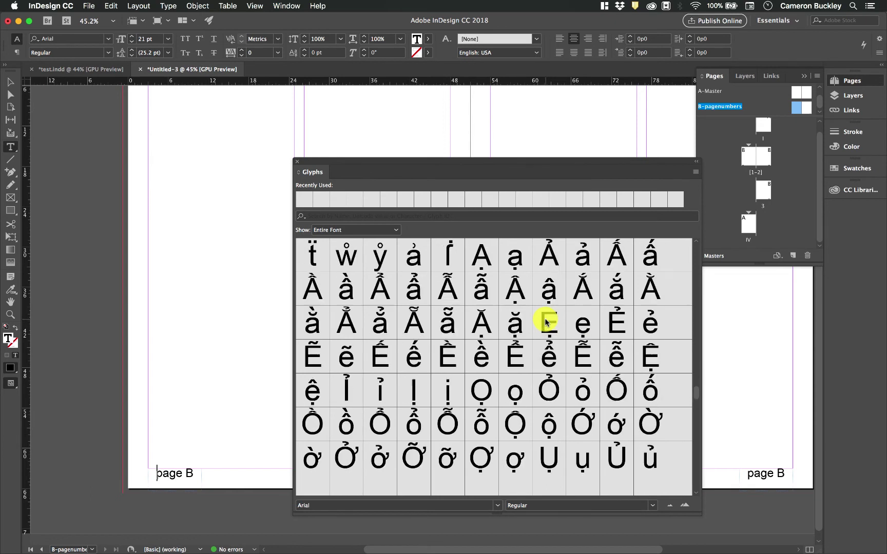
{"action": "scroll", "coordinate": [547, 322], "scroll_direction": "down", "scroll_amount": 12}
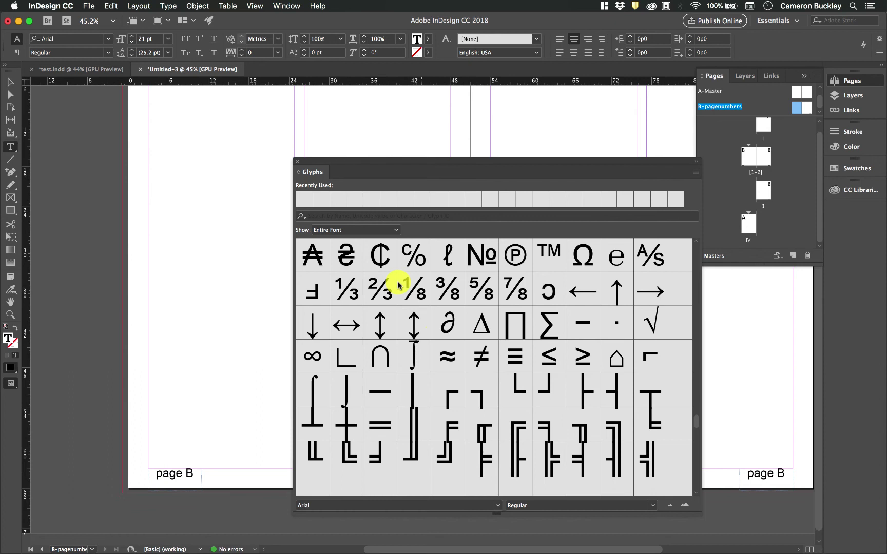
- Insert the ⅓ fraction, delete it, then insert the sun symbol before 'page B'
{"action": "double_click", "coordinate": [346, 291]}
{"action": "left_click", "coordinate": [159, 477]}
{"action": "key", "text": "BackSpace"}
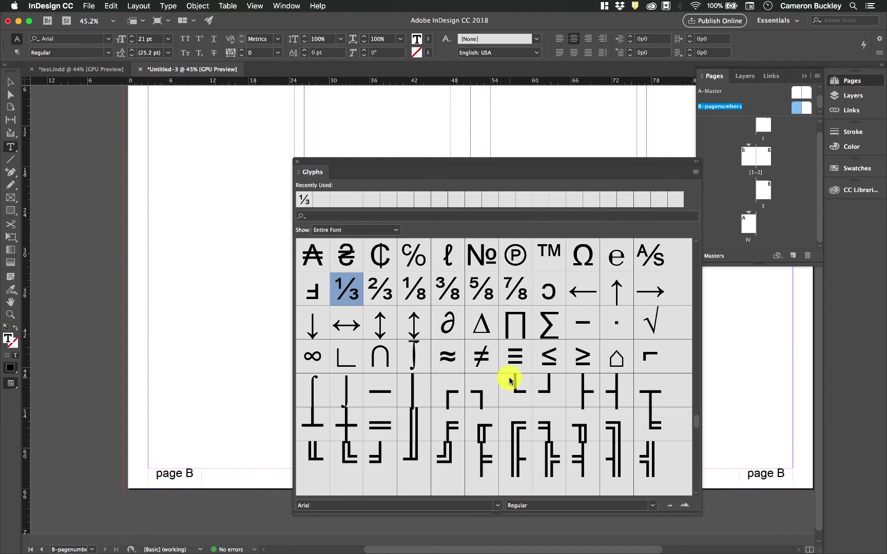
{"action": "scroll", "coordinate": [511, 379], "scroll_direction": "down", "scroll_amount": 15}
{"action": "scroll", "coordinate": [511, 379], "scroll_direction": "down", "scroll_amount": 10}
{"action": "scroll", "coordinate": [379, 324], "scroll_direction": "up", "scroll_amount": 5}
{"action": "left_click", "coordinate": [379, 324]}
{"action": "double_click", "coordinate": [381, 326]}
- Widen the left footer text frame so its text fits, then resume editing the footer
{"action": "left_click", "coordinate": [10, 81]}
{"action": "left_click_drag", "start_coordinate": [201, 478], "coordinate": [236, 479]}
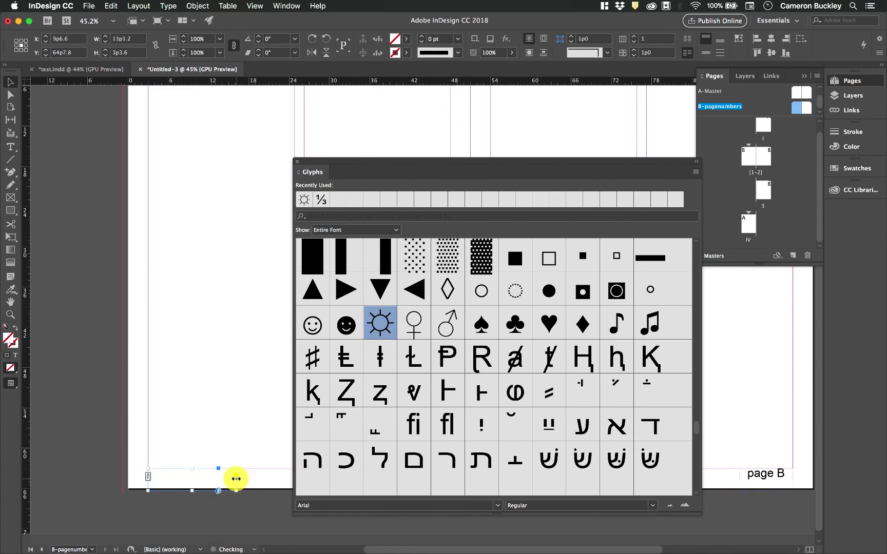
{"action": "left_click", "coordinate": [87, 166]}
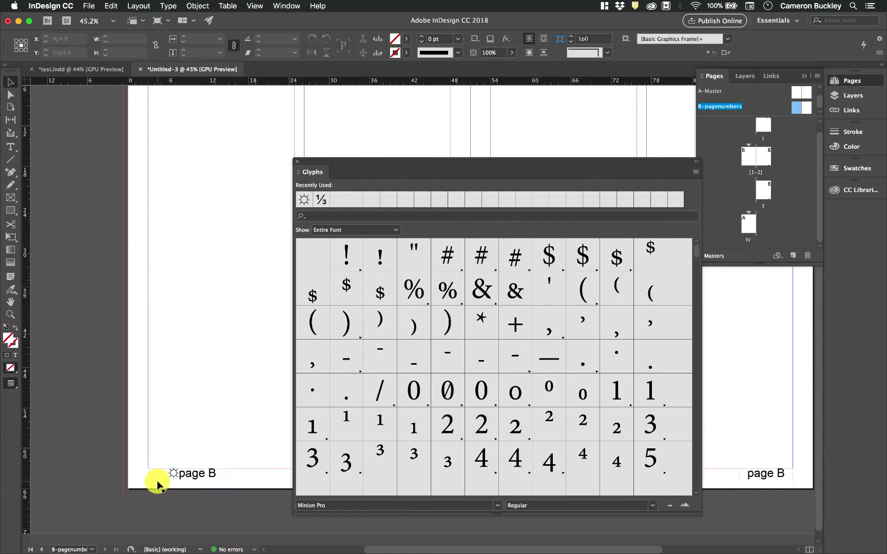
{"action": "double_click", "coordinate": [178, 473]}
- Switch the Glyphs panel font to Wingdings and insert the mailbox symbol before 'page B'
{"action": "left_click", "coordinate": [496, 506]}
{"action": "left_click", "coordinate": [478, 507]}
{"action": "left_click", "coordinate": [475, 505]}
{"action": "key", "text": "Return"}
{"action": "scroll", "coordinate": [525, 310], "scroll_direction": "down", "scroll_amount": 15}
{"action": "scroll", "coordinate": [525, 310], "scroll_direction": "up", "scroll_amount": 10}
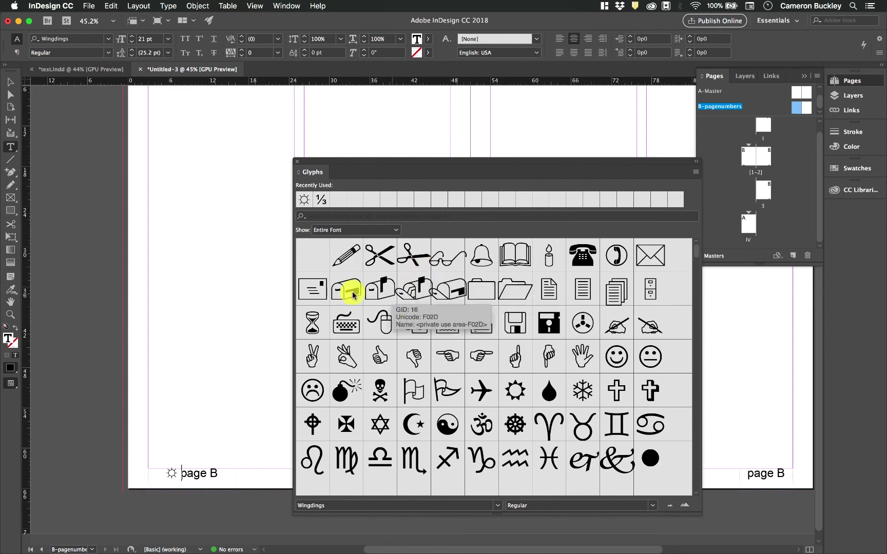
{"action": "double_click", "coordinate": [346, 280]}
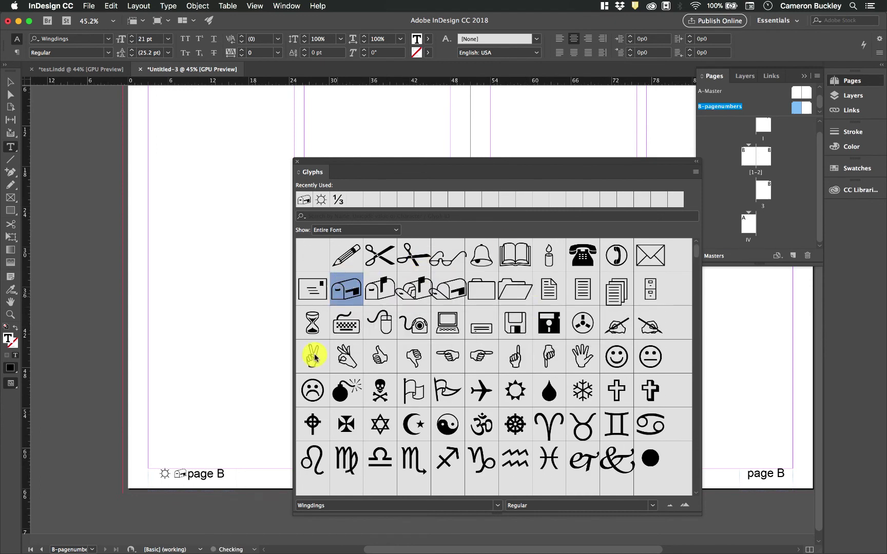